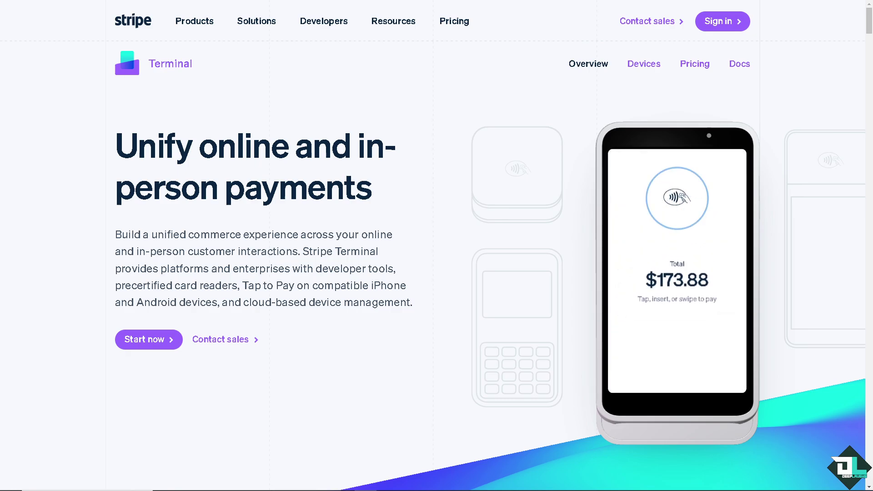
Close the Deep Laughs How-To Tutorials edit panel and discard the unsaved changes
click(136, 341)
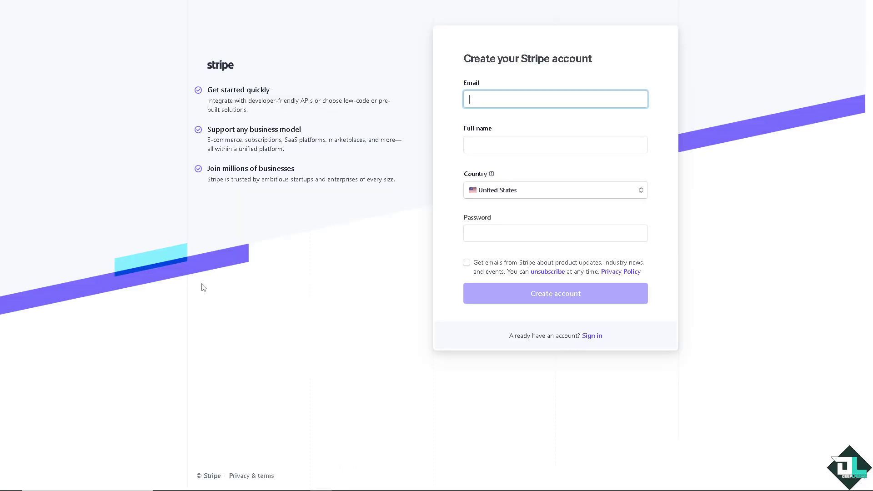
click(467, 263)
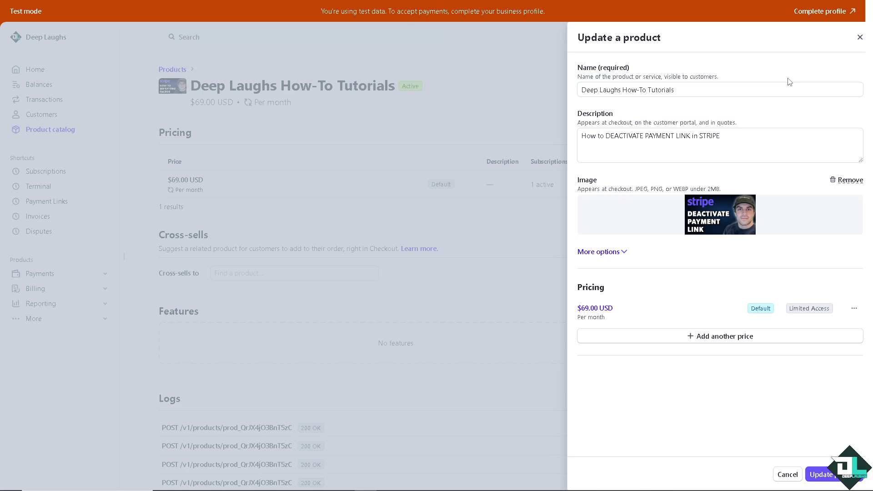
click(859, 38)
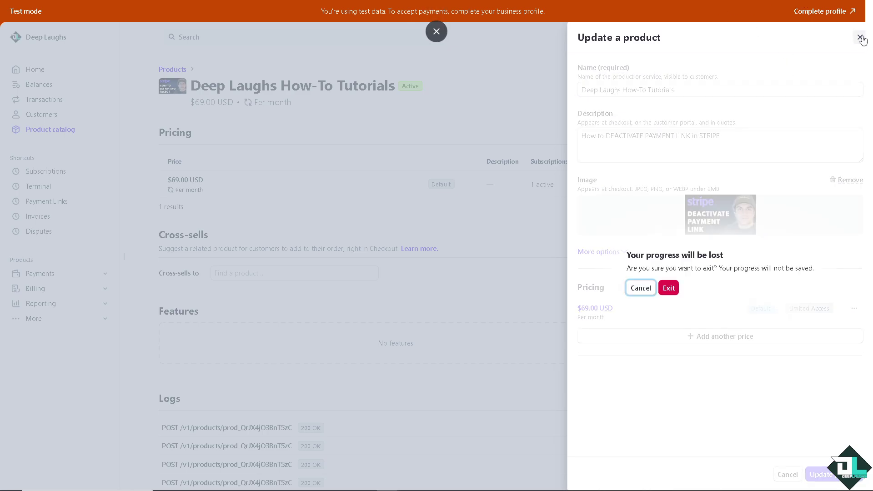
click(668, 287)
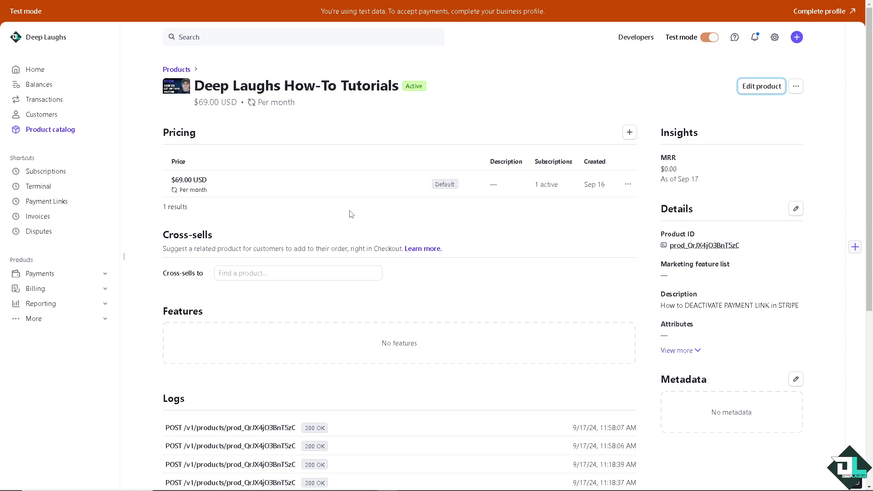
mouse_move(46, 201)
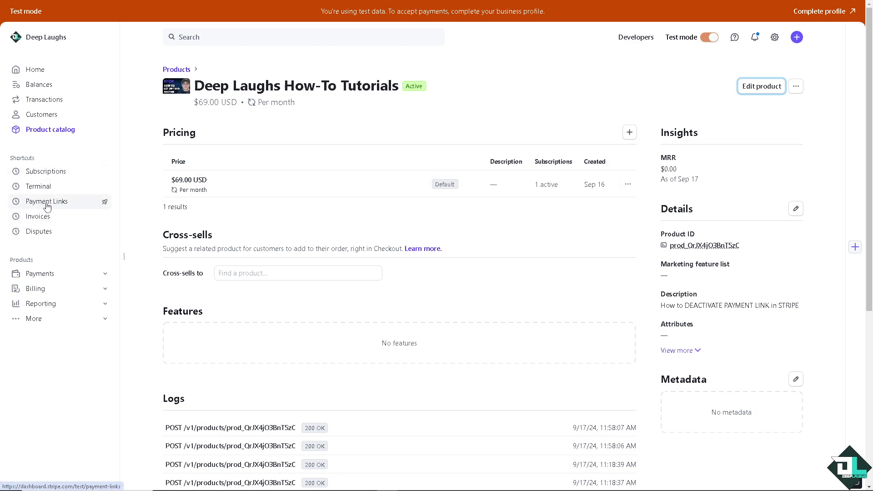
Start a new payment link from the Payment Links list
click(47, 203)
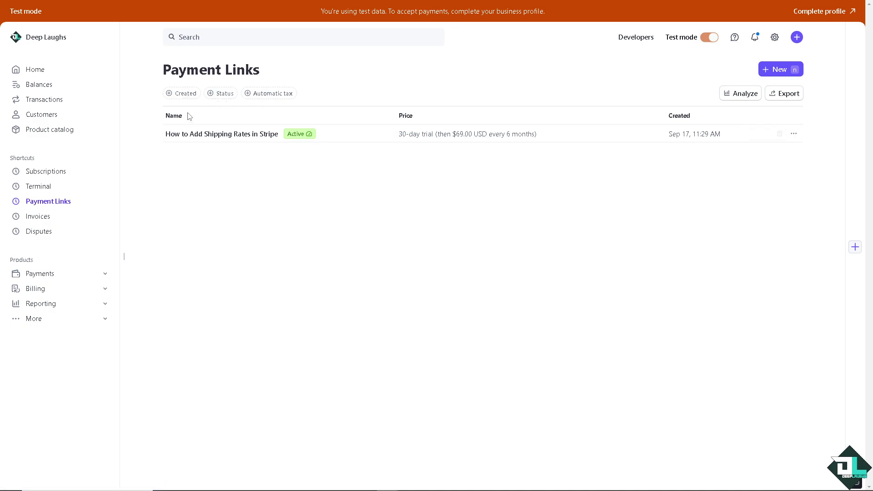
click(773, 69)
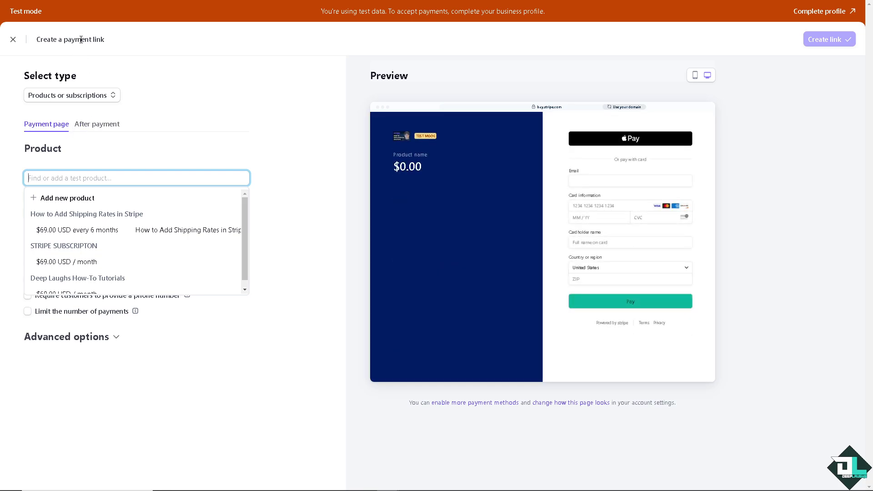
Add a one-off $69.00 product 'How to DEACTIVATE PAYMENT LINK in STRIPE' with description and image
click(87, 198)
text(How to DEACTIVATE PAYMENT LINK in STRIPE)
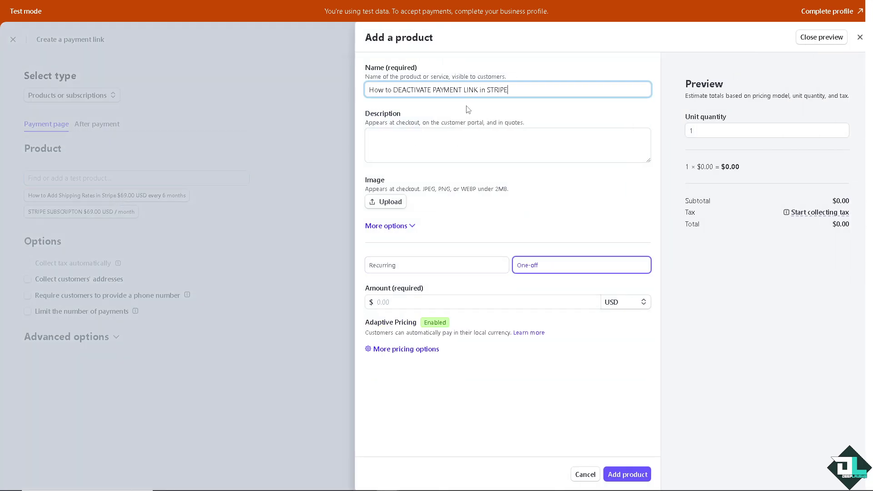
click(436, 151)
text(How to DEACTIVATE PAYMENT LINK in STRIPE)
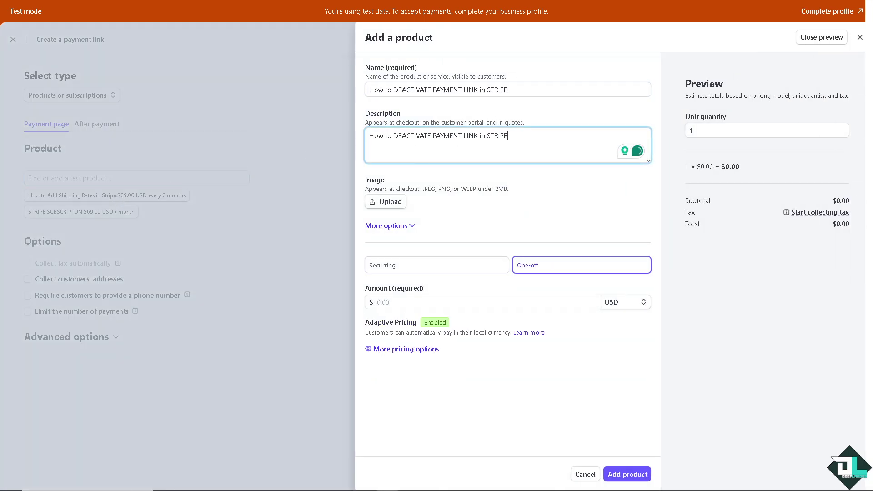
click(518, 265)
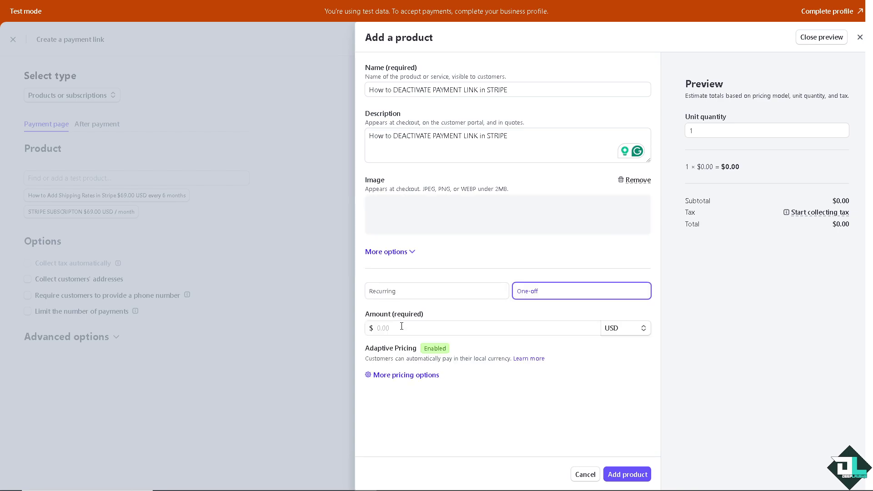
click(398, 327)
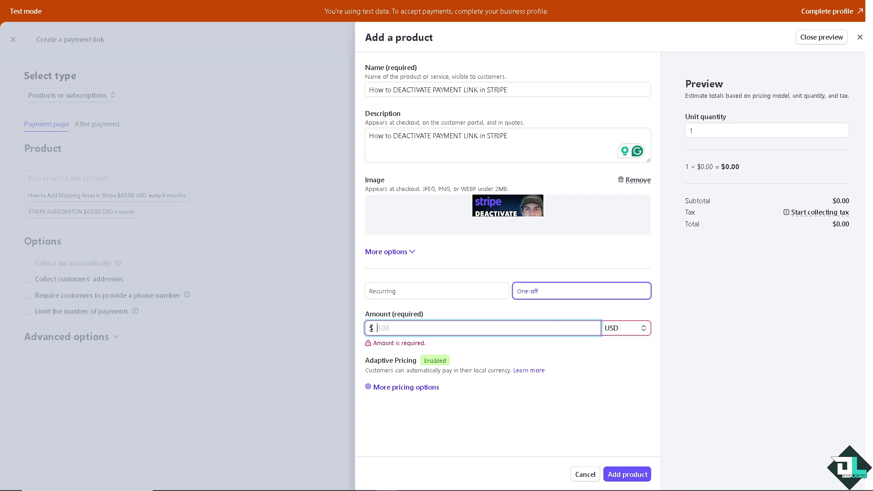
text(69)
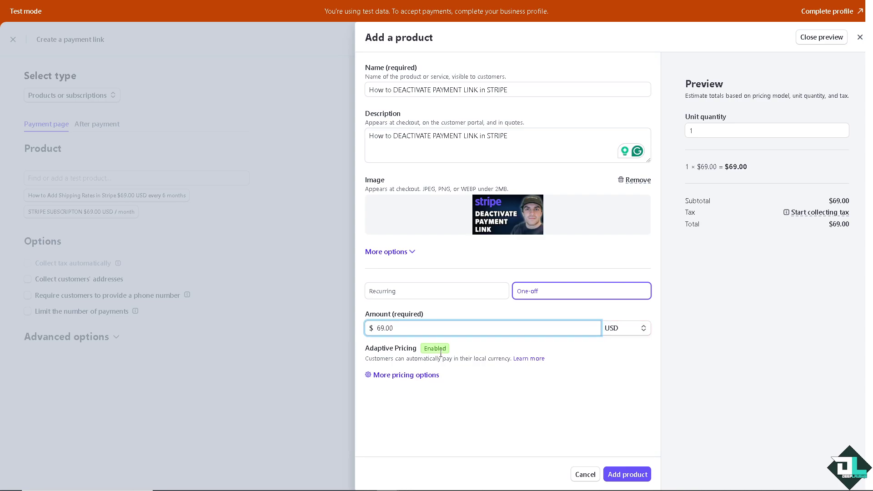
click(505, 430)
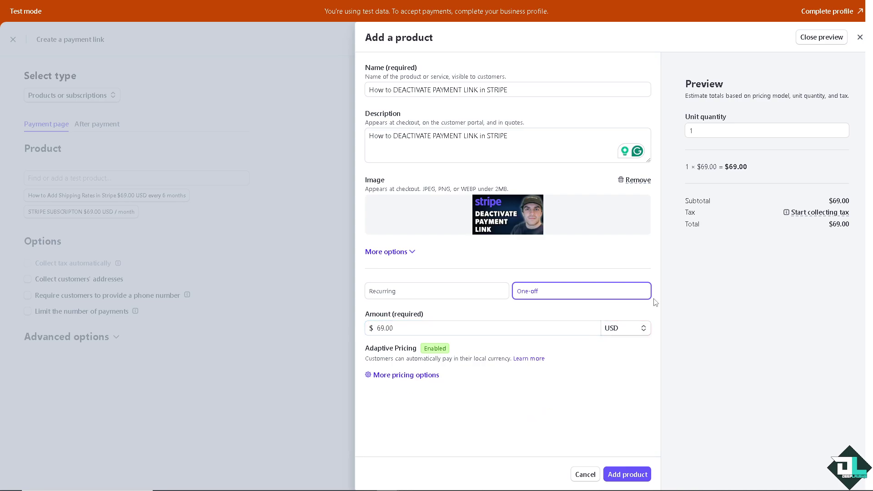
click(628, 474)
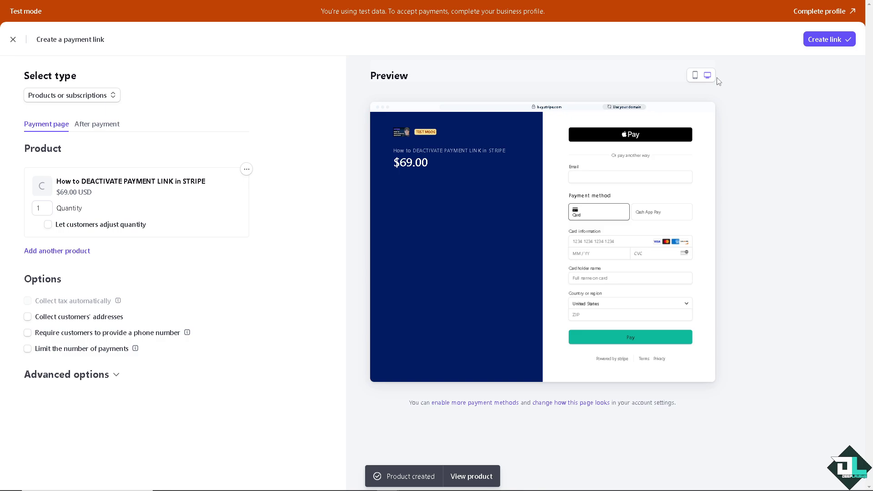
Preview the $69.00 checkout on mobile and desktop, then create the payment link
click(694, 77)
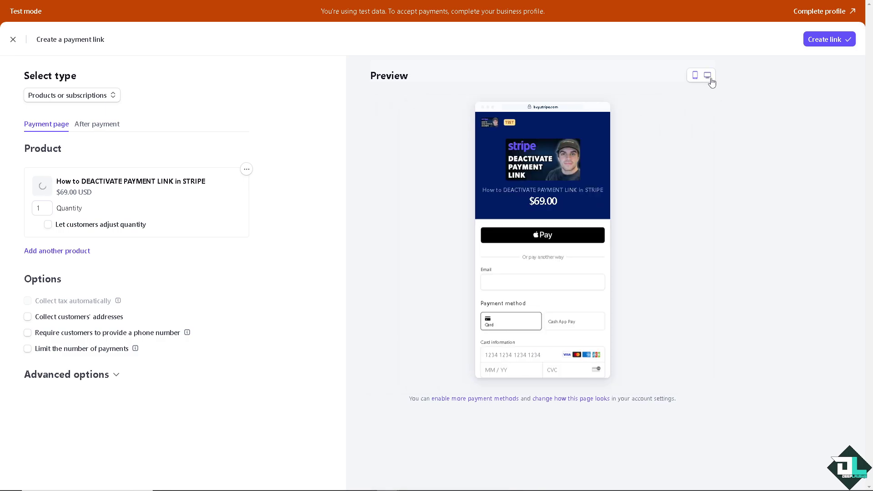
click(709, 78)
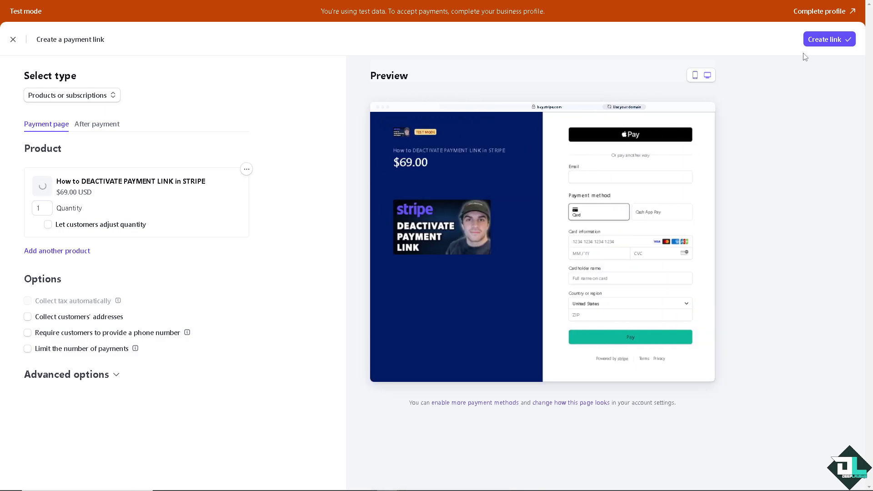
click(831, 44)
click(832, 45)
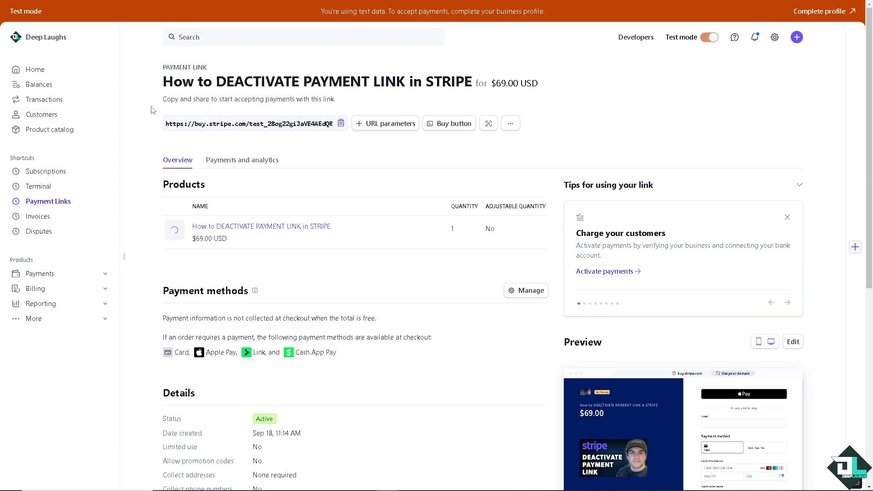
Choose Deactivate from the $69.00 payment link's overflow menu
click(510, 123)
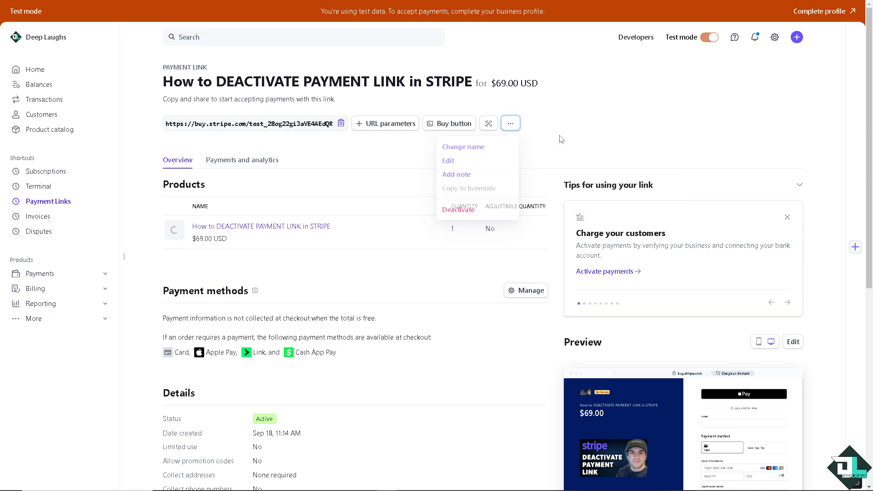
key(Escape)
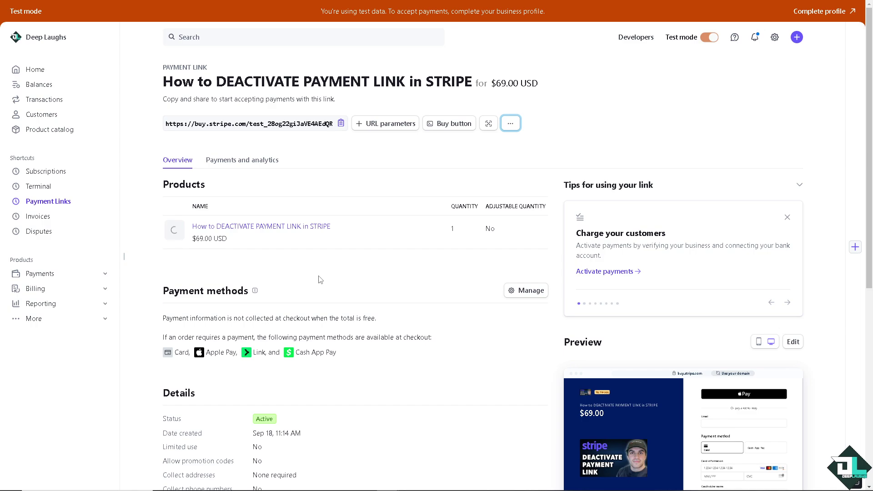
click(510, 124)
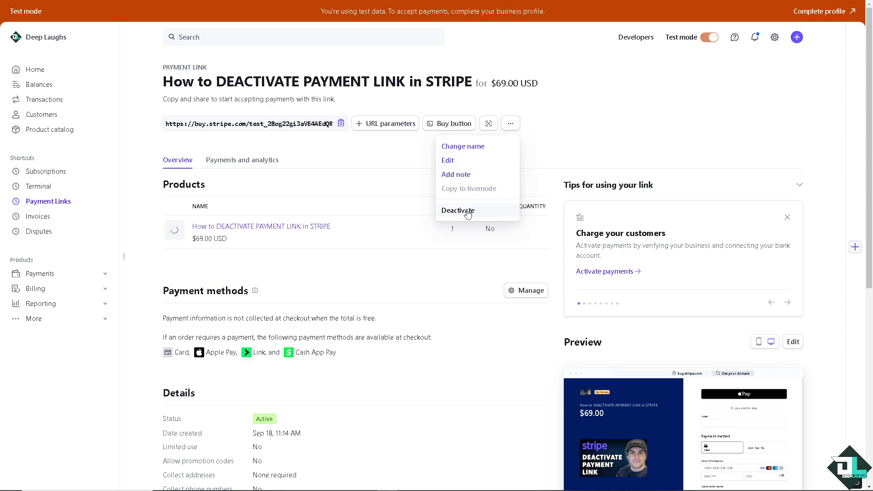
click(461, 211)
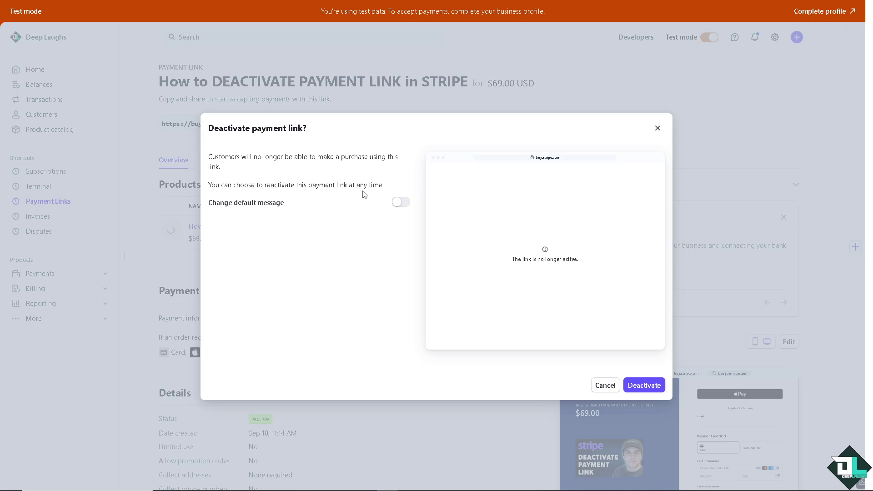
Deactivate the $69 link with a custom no-longer-active message repeating its title
click(407, 205)
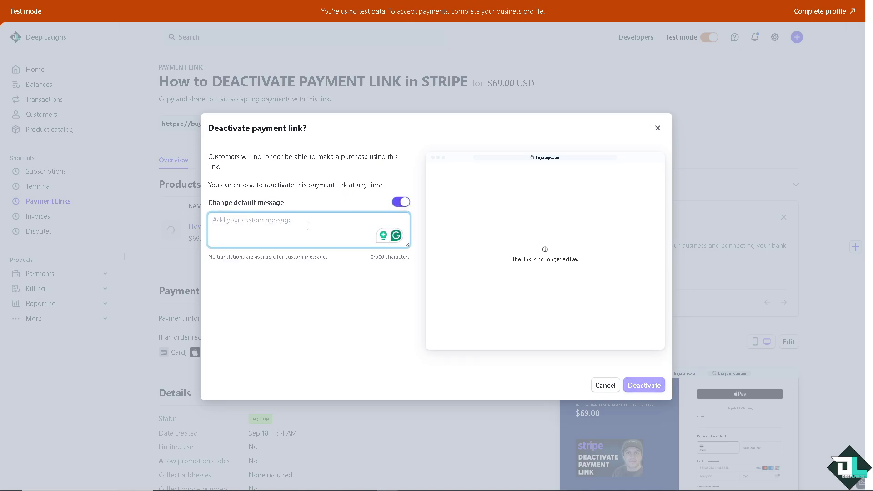
text(How to DEACTIVATE PAYMENT LINK in STRIPE)
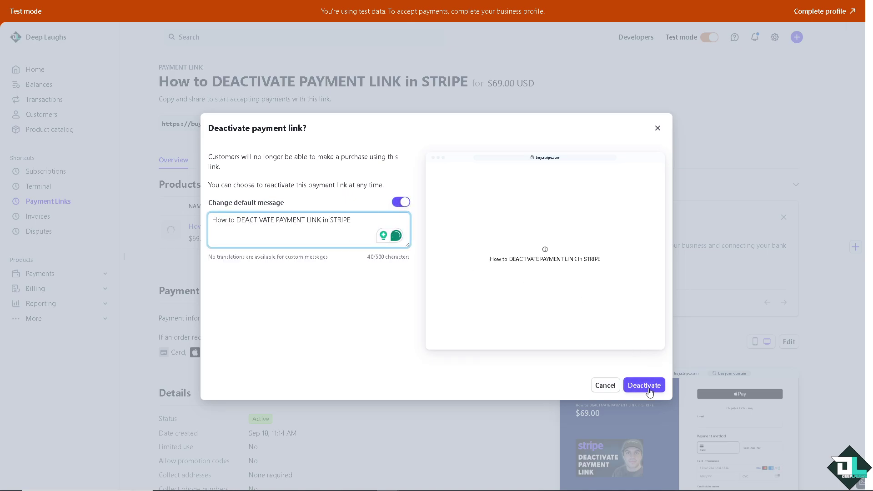
click(645, 386)
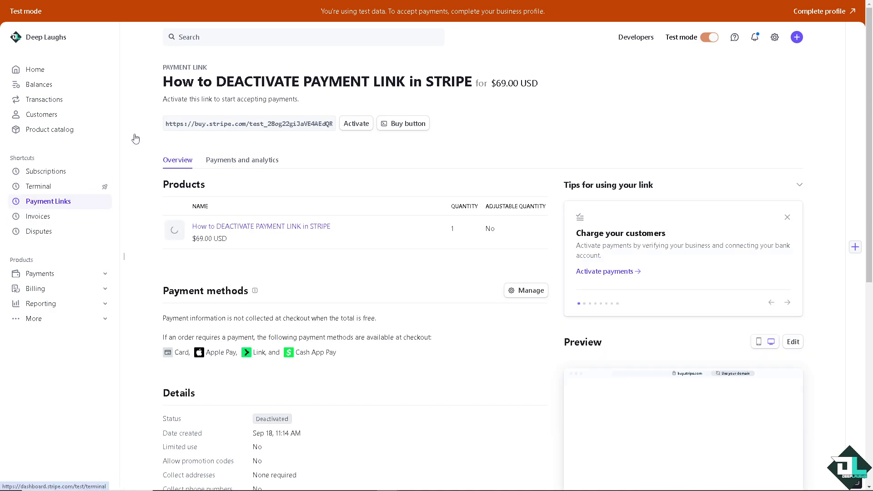
Deactivate the 'How to Add Shipping Rates in Stripe' link with a custom inactive message
click(62, 206)
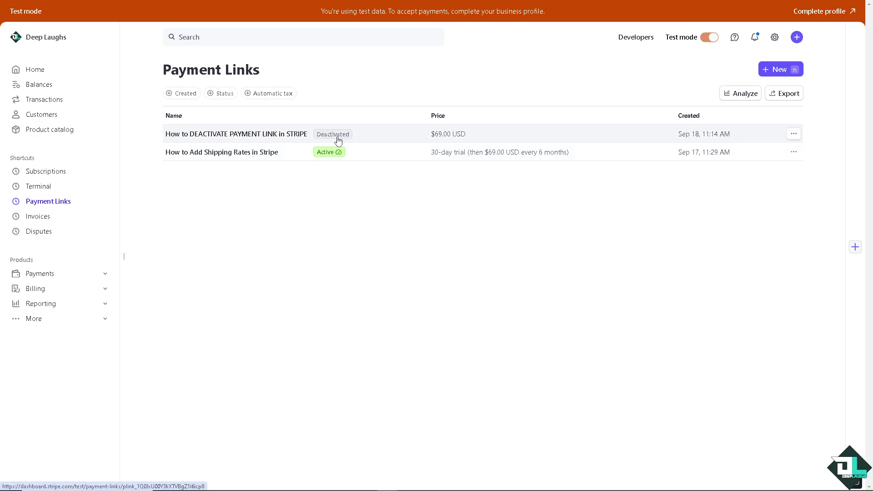
click(794, 152)
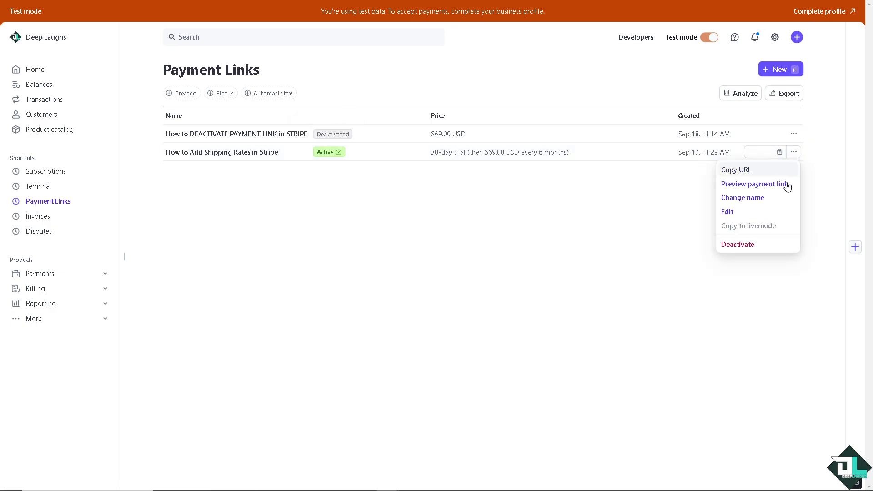
click(742, 245)
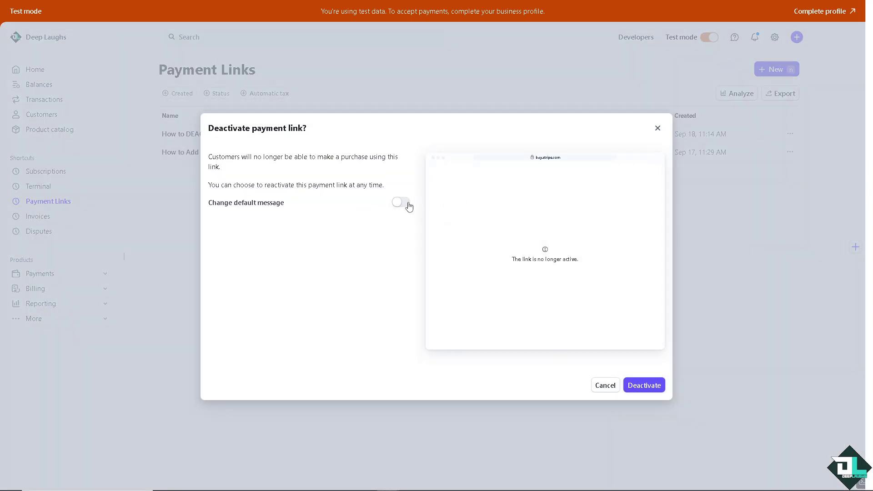
click(401, 203)
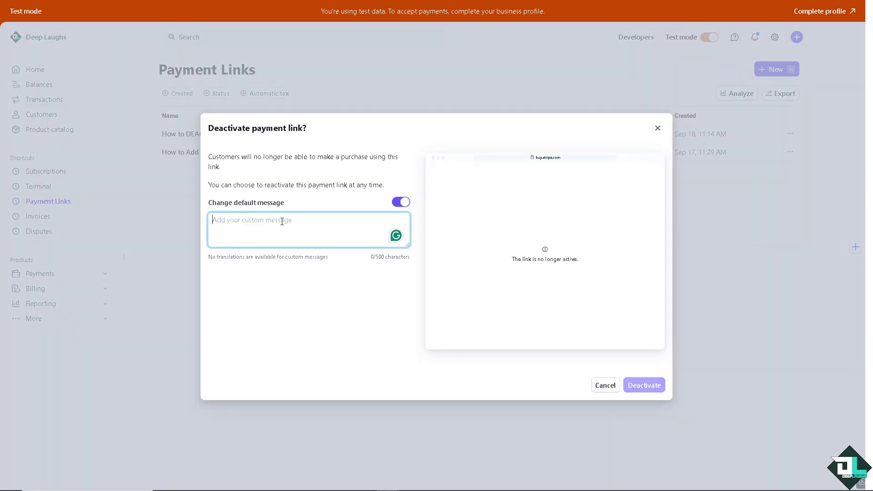
text(How to DEACTIVATE PAYMENT LINK in STRIPE)
click(648, 386)
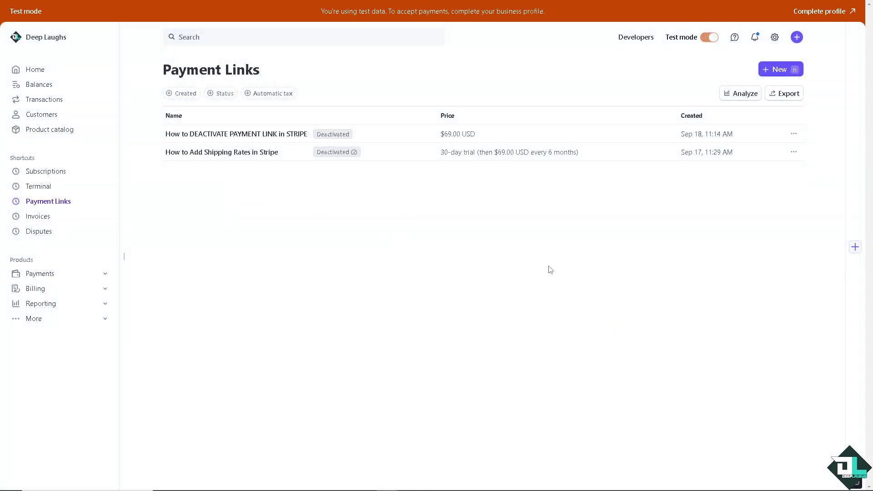
Ask the Stripe Support chat how to deactivate a payment link
click(734, 38)
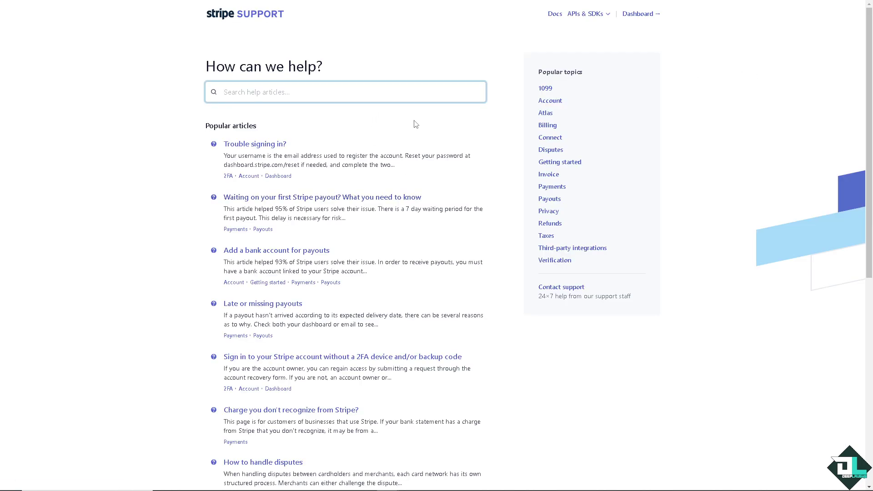
click(552, 288)
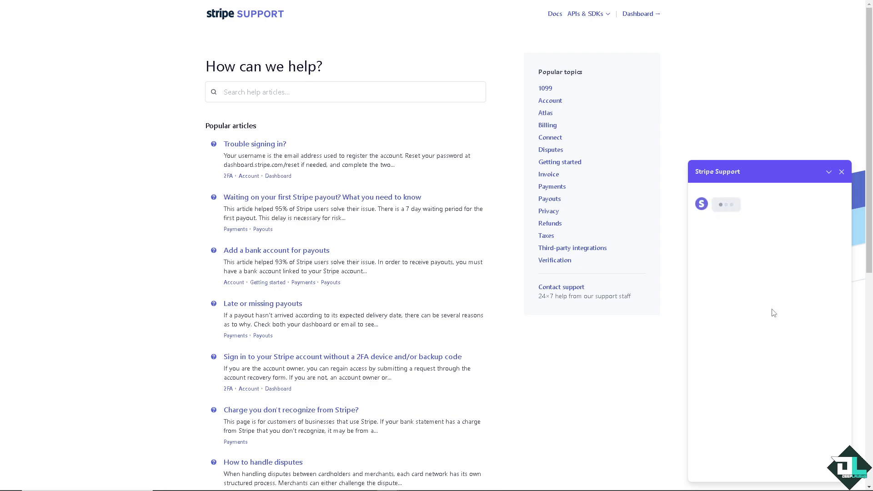
click(742, 466)
text(How to DEACTIVATE PAYMENT LINK in STRIPE)
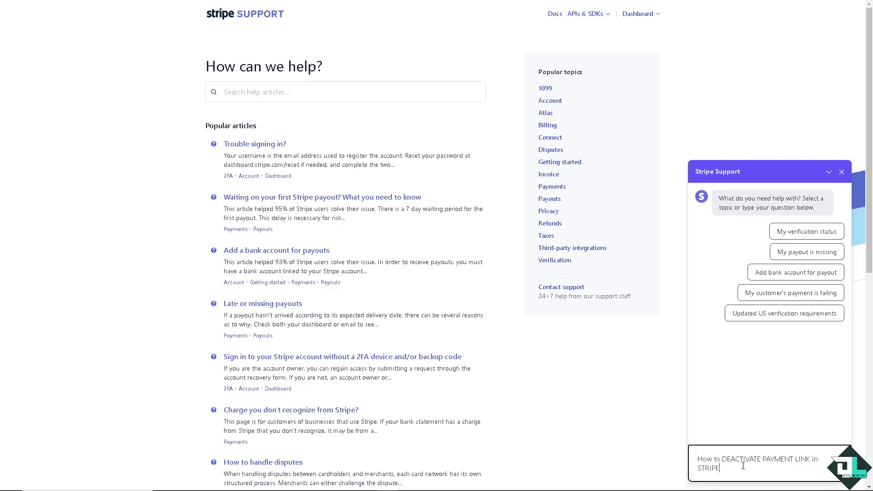
key(Return)
Search help articles for the same question and go to the Contact Sales page
click(289, 92)
text(How to DEACTIVATE PAYMENT LINK in STRIPE)
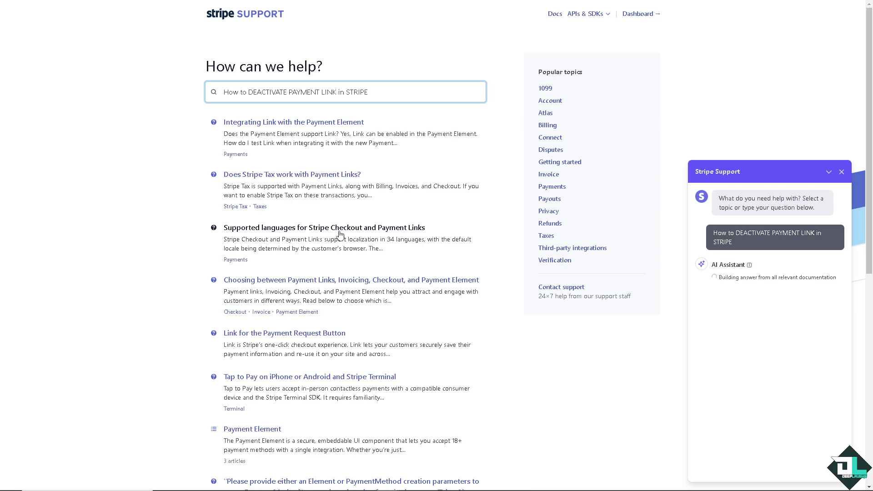
scroll(339, 234, down, 5)
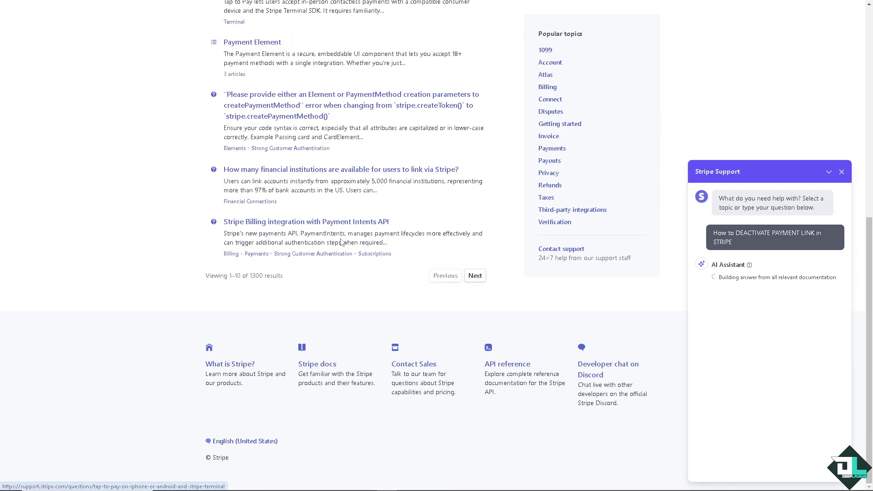
click(423, 368)
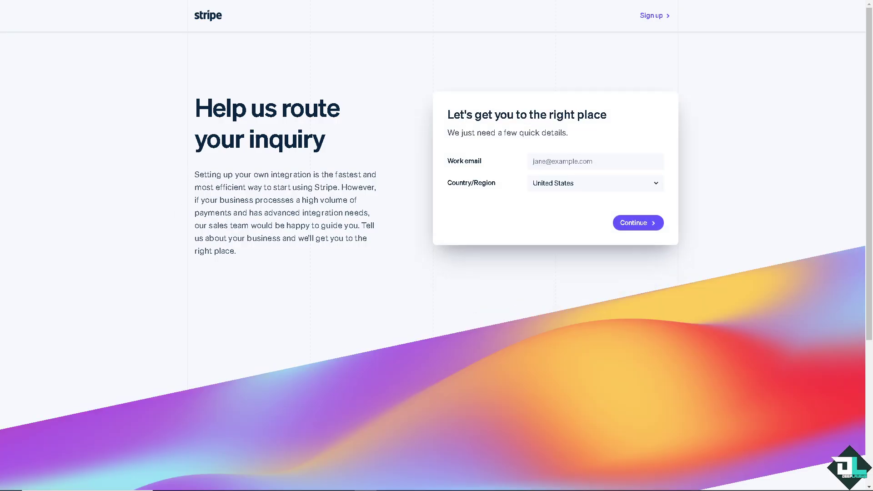